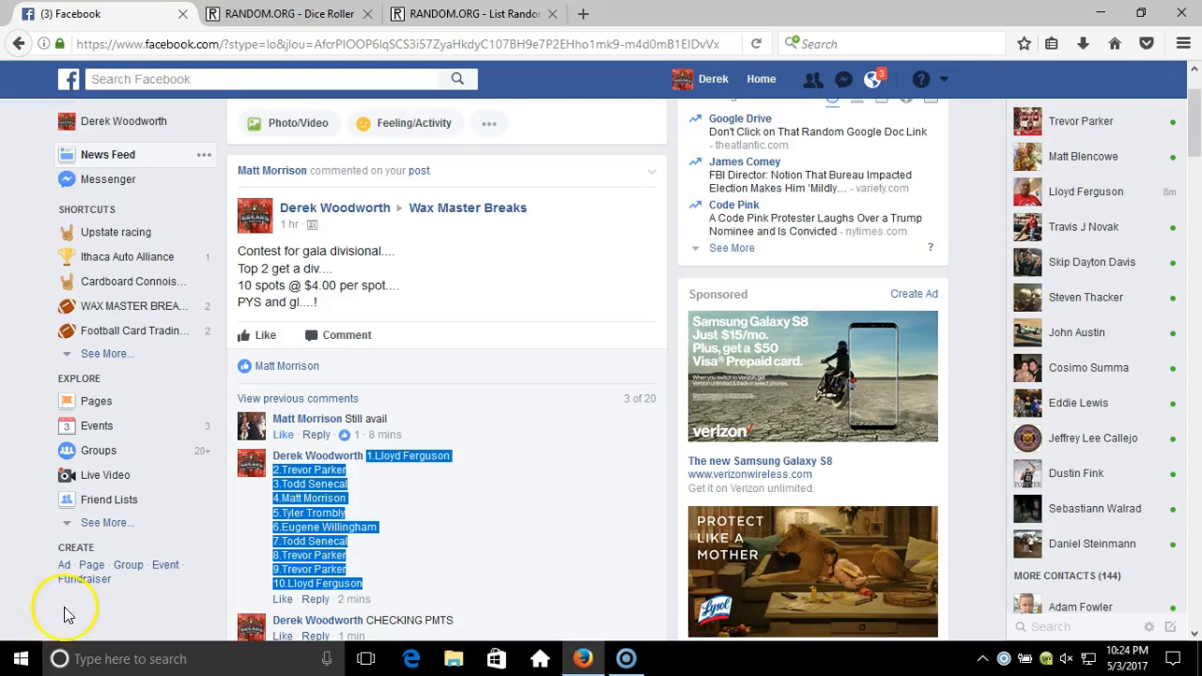
{"action": "scroll", "coordinate": [411, 399], "scroll_direction": "down", "scroll_amount": 3}
{"action": "scroll", "coordinate": [411, 400], "scroll_direction": "down", "scroll_amount": 3}
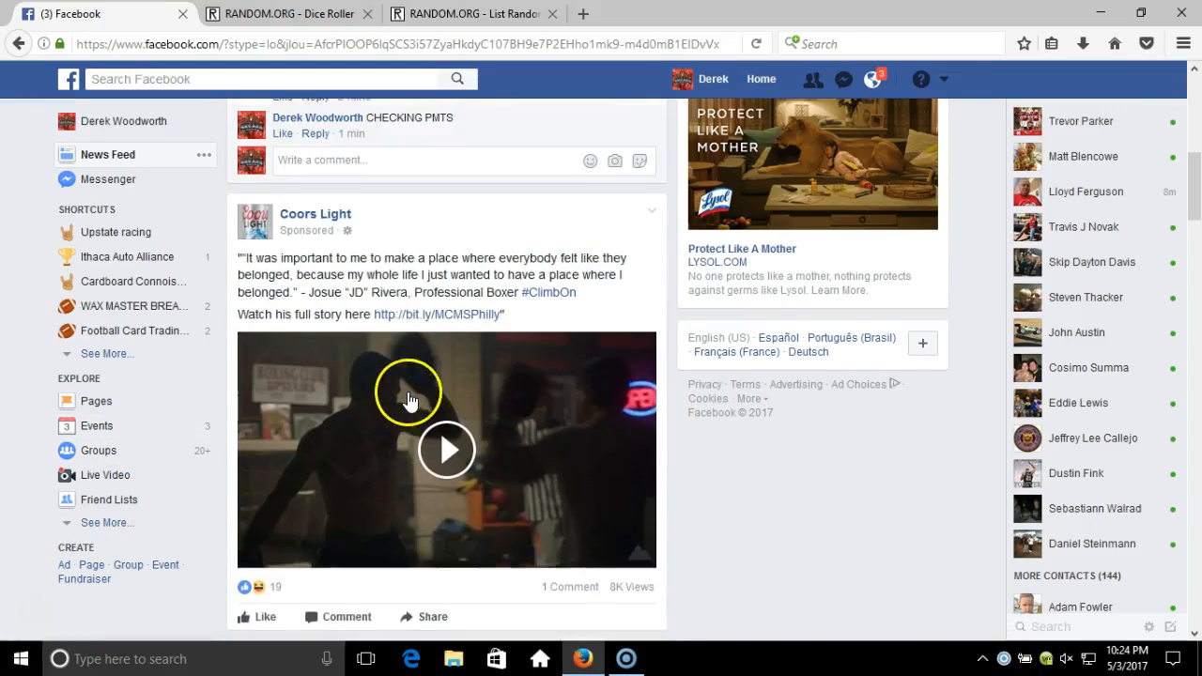
{"action": "scroll", "coordinate": [411, 399], "scroll_direction": "up", "scroll_amount": 2}
Post a 'live....!' comment under the Facebook contest post.
{"action": "left_click", "coordinate": [424, 252]}
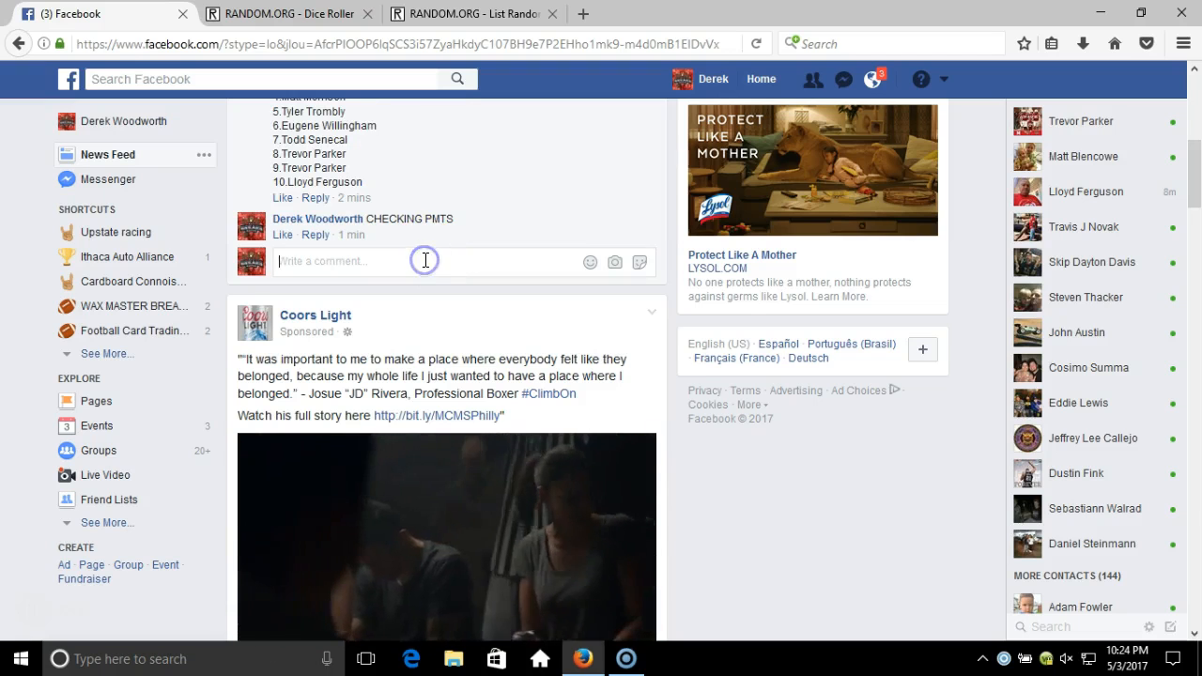
{"action": "type", "text": "live"}
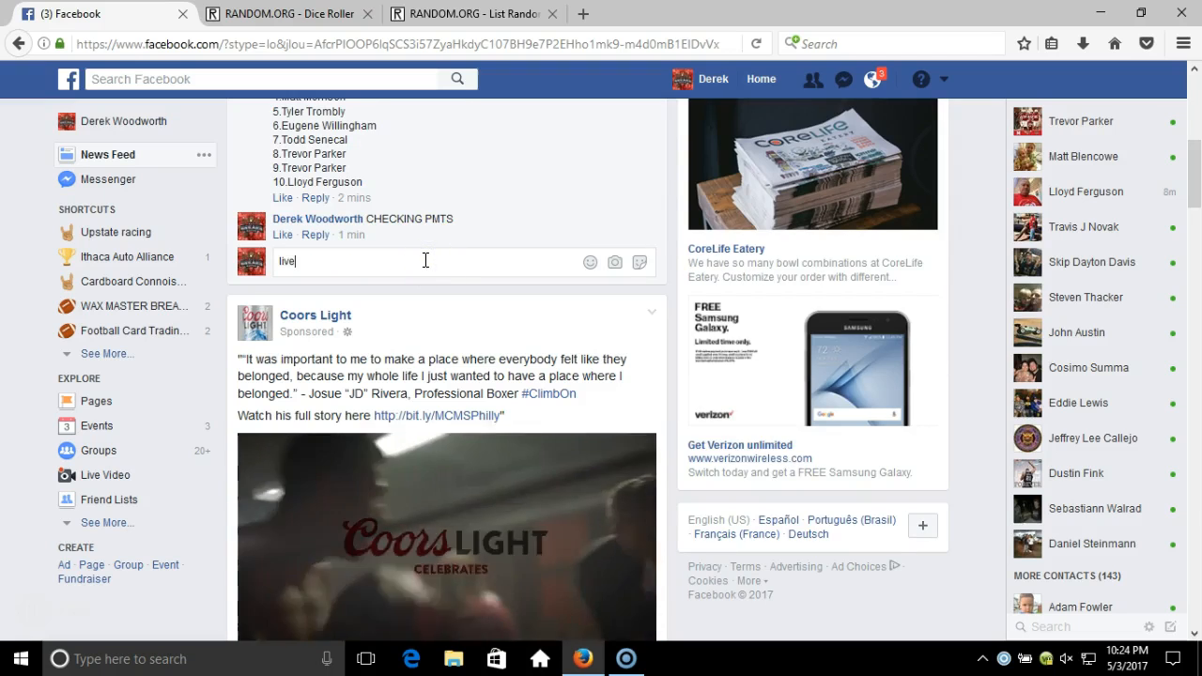
{"action": "type", "text": "....!"}
{"action": "key", "text": "Return"}
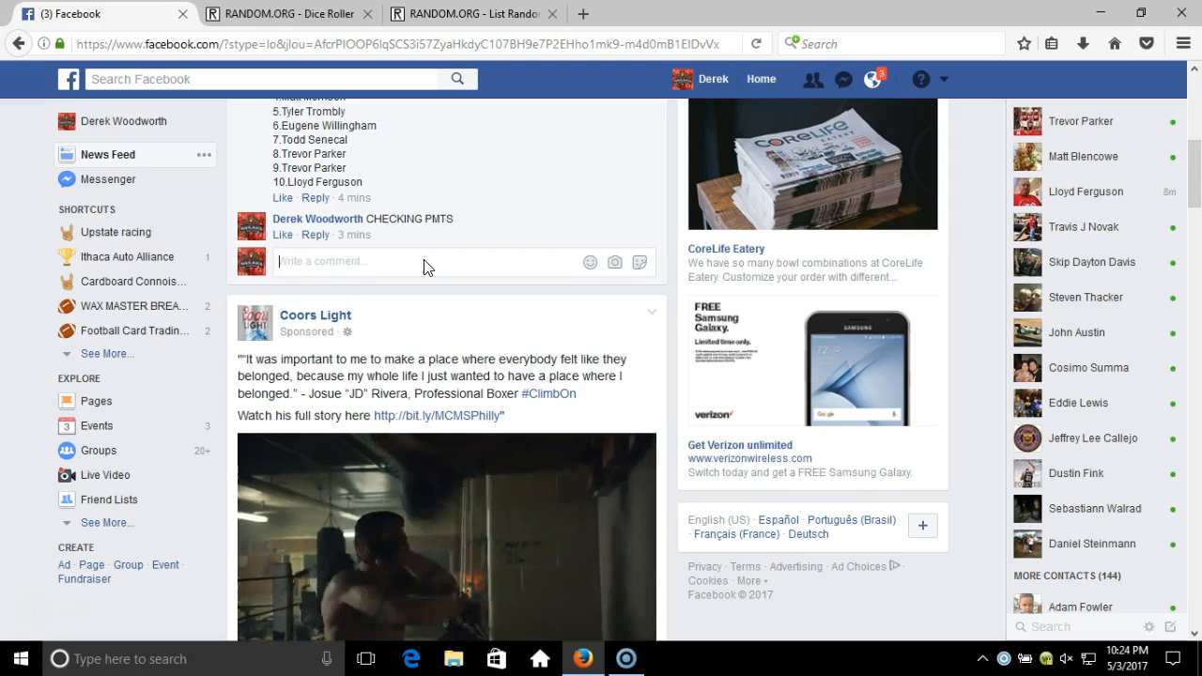
Roll the two virtual dice, then move to the List Randomizer and check the taskbar clock.
{"action": "left_click", "coordinate": [291, 14]}
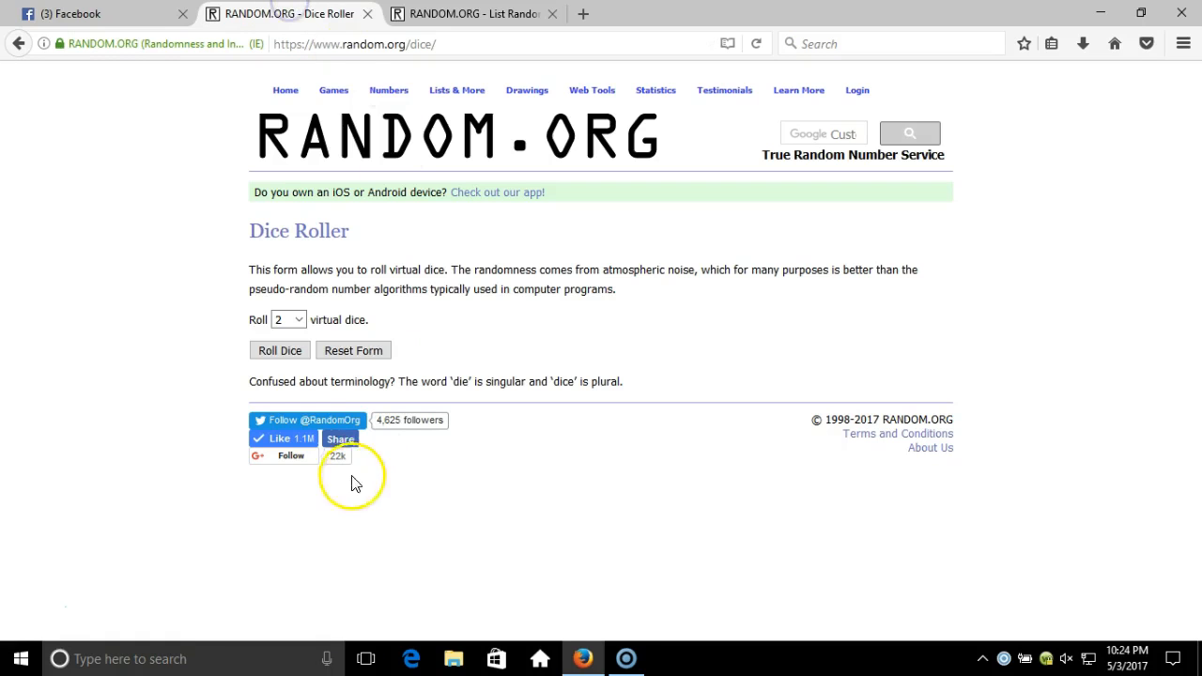
{"action": "left_click", "coordinate": [280, 350]}
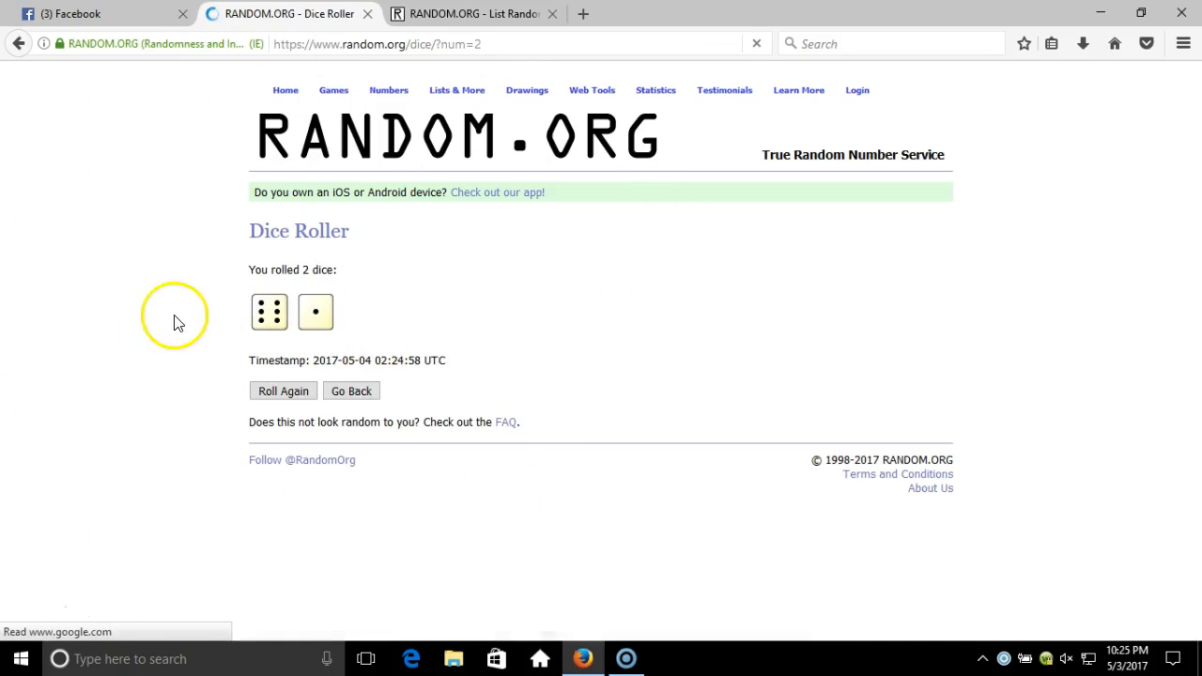
{"action": "key", "text": "ctrl+Tab"}
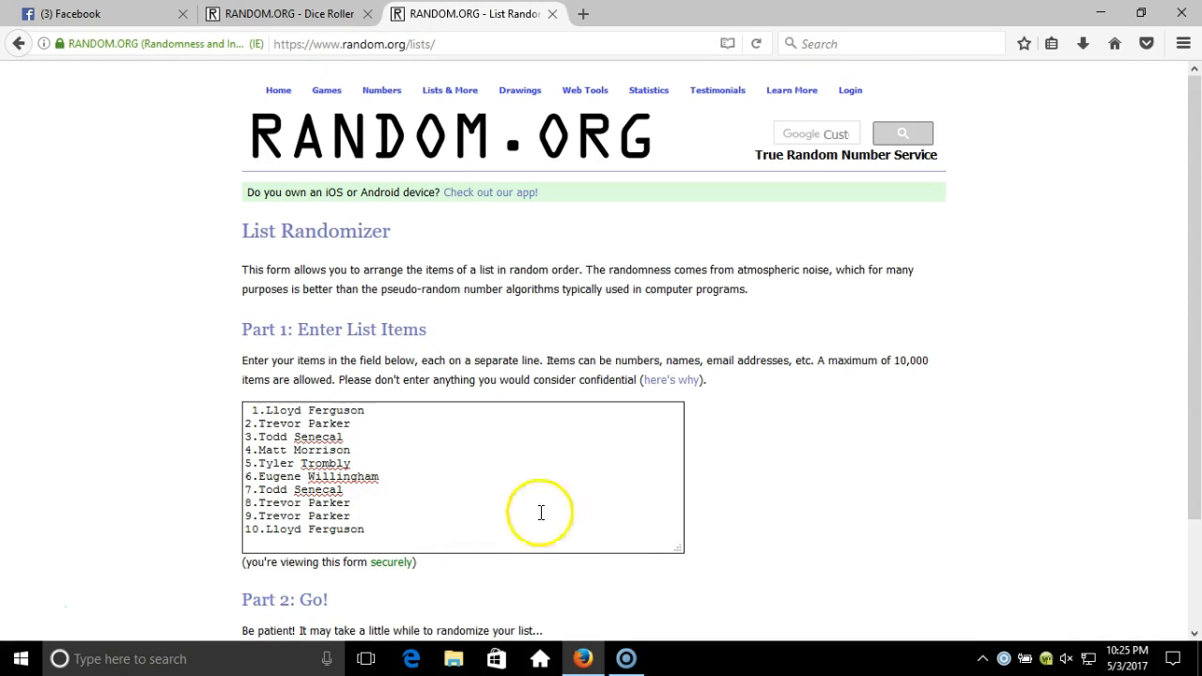
{"action": "left_click", "coordinate": [1127, 658]}
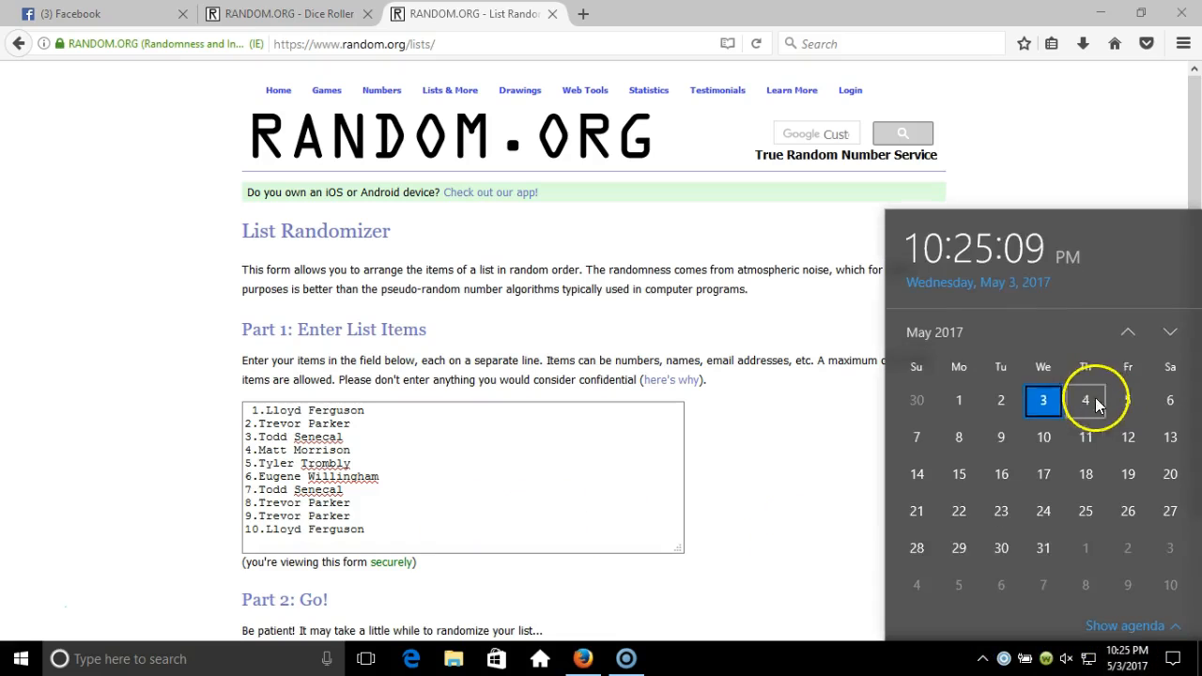
{"action": "left_click", "coordinate": [797, 593]}
{"action": "scroll", "coordinate": [789, 564], "scroll_direction": "down", "scroll_amount": 3}
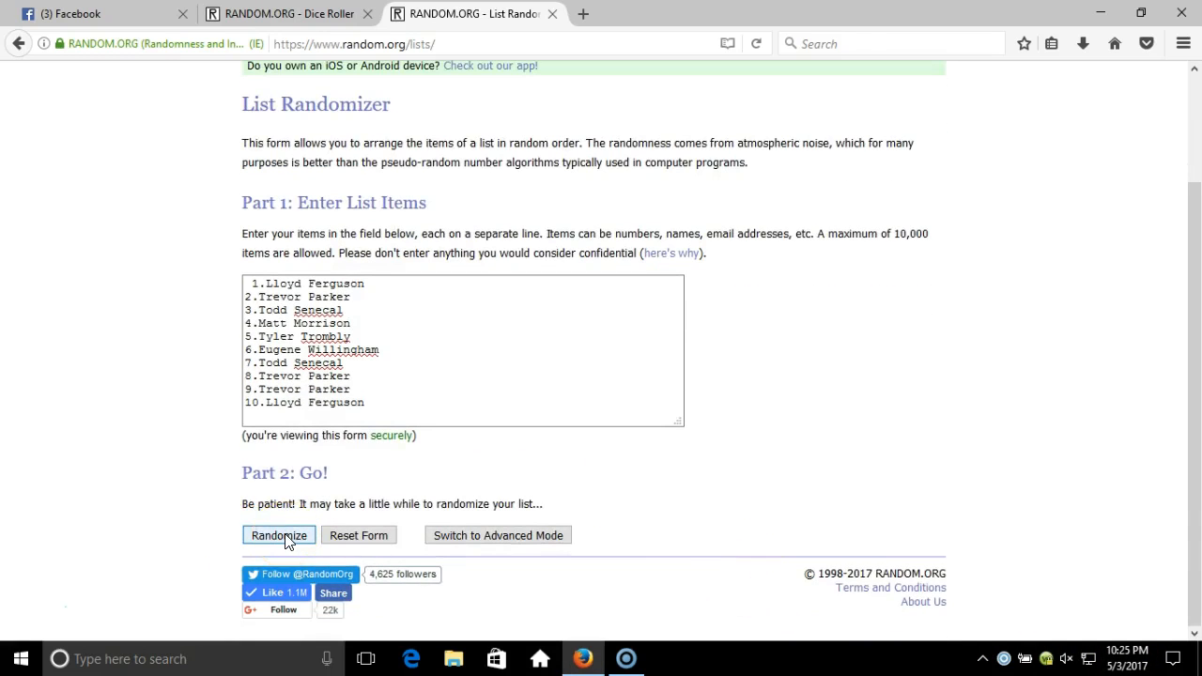
Shuffle the ten-entry name list six times, highlighting the top result and the randomization count.
{"action": "left_click", "coordinate": [280, 535]}
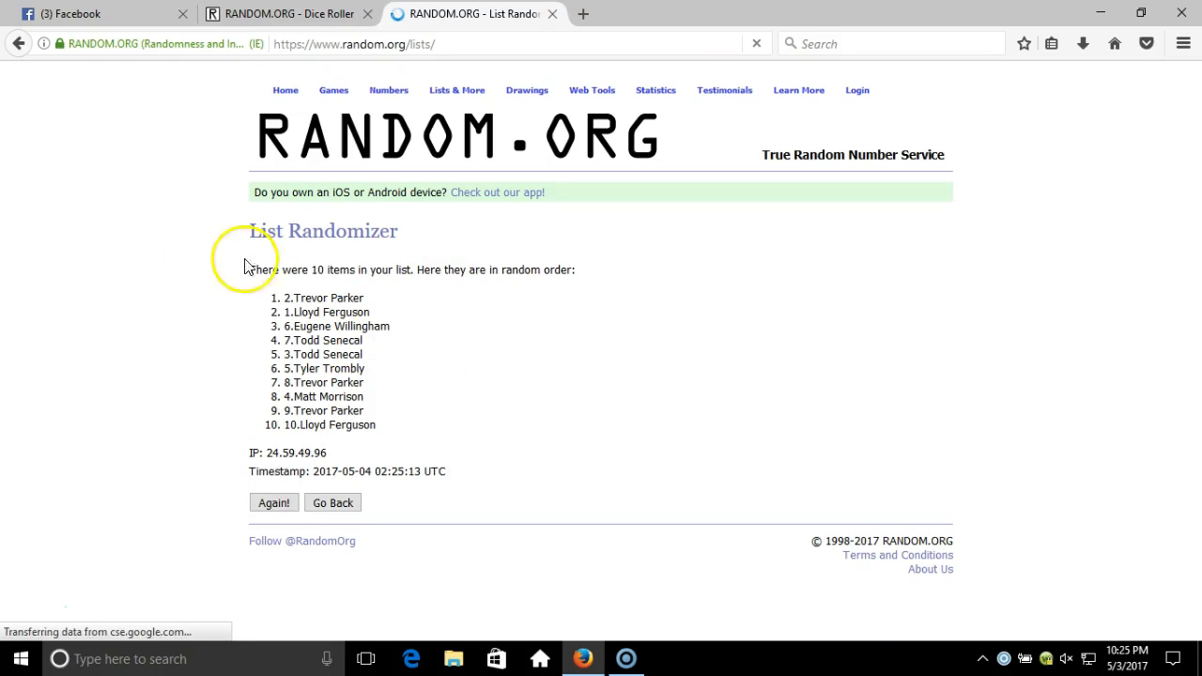
{"action": "left_click_drag", "start_coordinate": [318, 274], "coordinate": [366, 301]}
{"action": "left_click", "coordinate": [274, 503]}
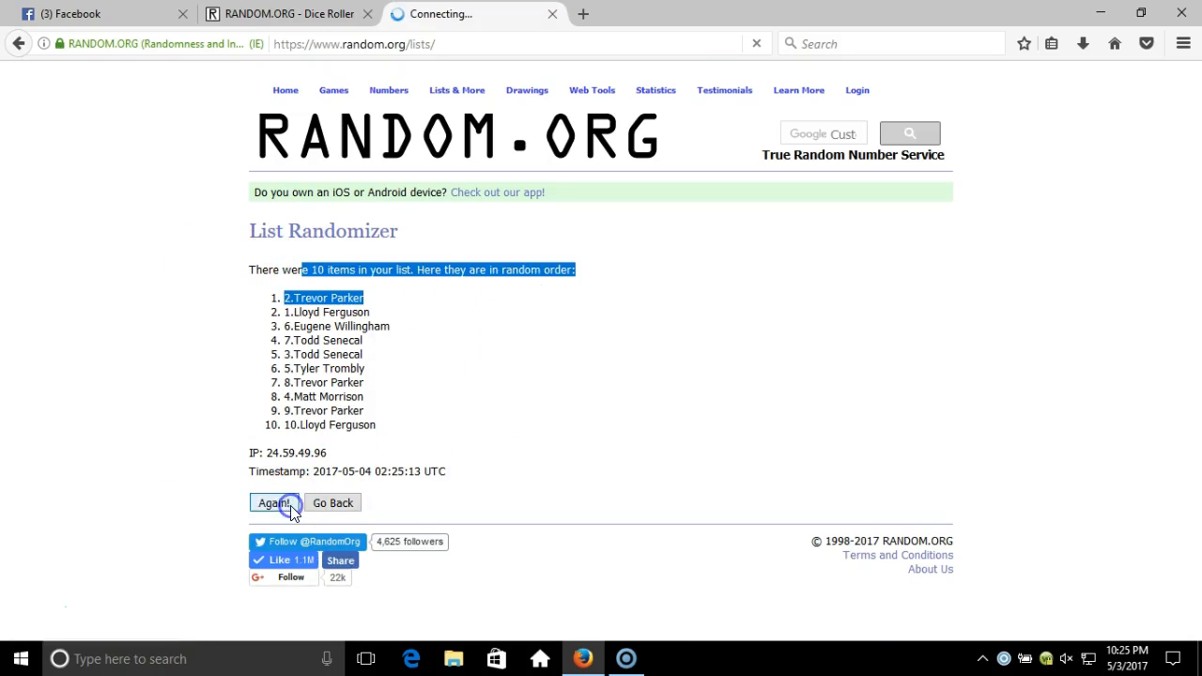
{"action": "left_click_drag", "start_coordinate": [439, 502], "coordinate": [395, 501]}
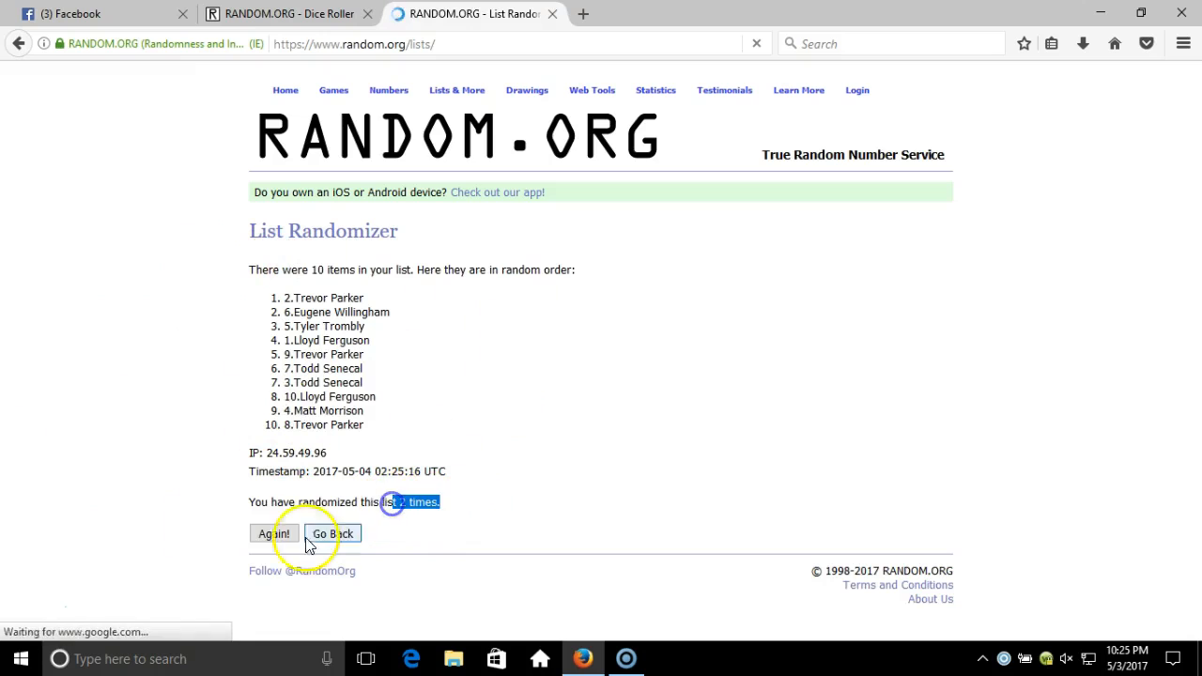
{"action": "left_click", "coordinate": [276, 536]}
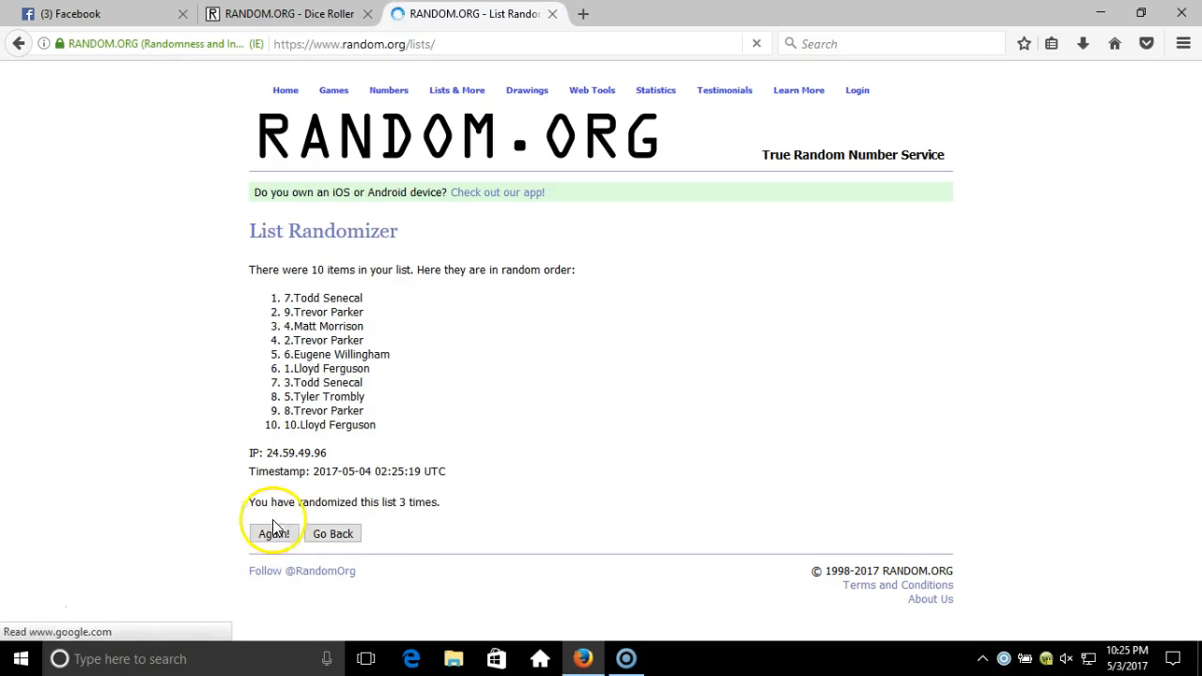
{"action": "left_click", "coordinate": [274, 534]}
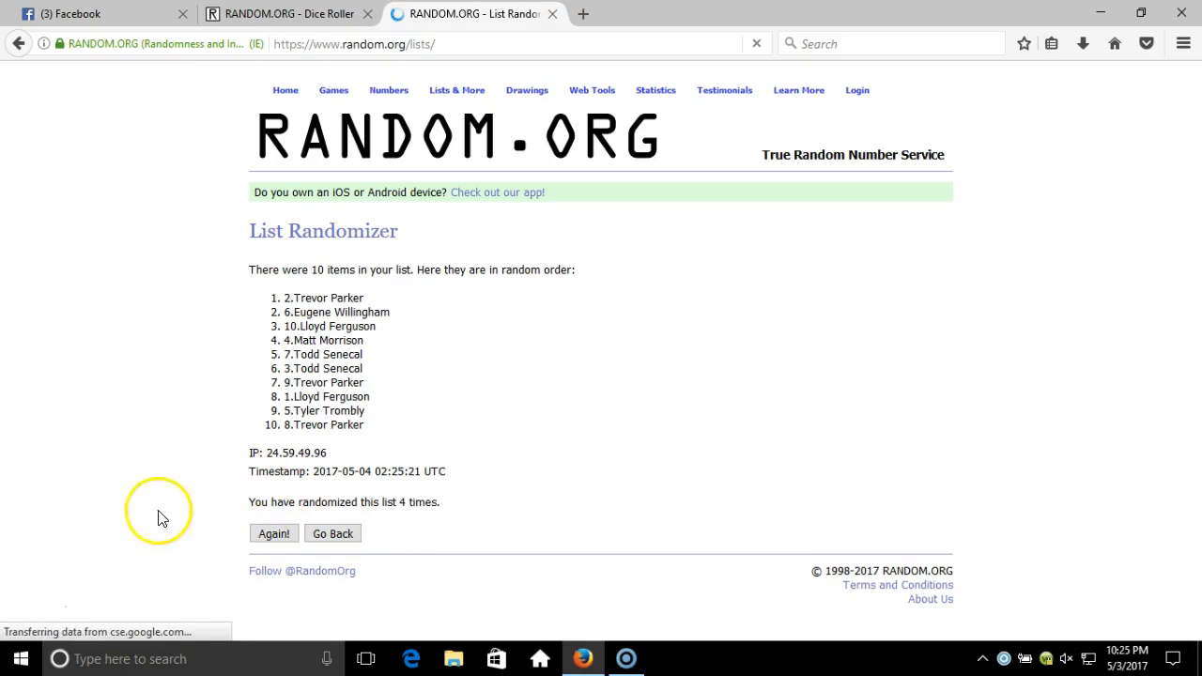
{"action": "left_click", "coordinate": [263, 537]}
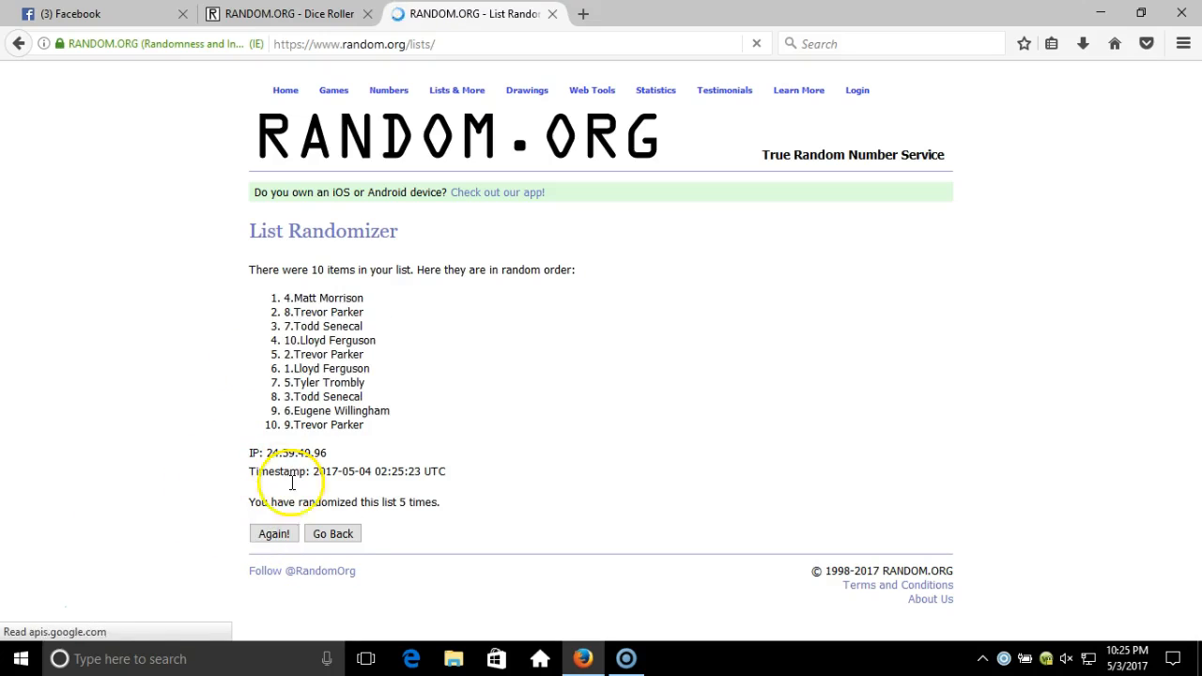
{"action": "left_click", "coordinate": [274, 534]}
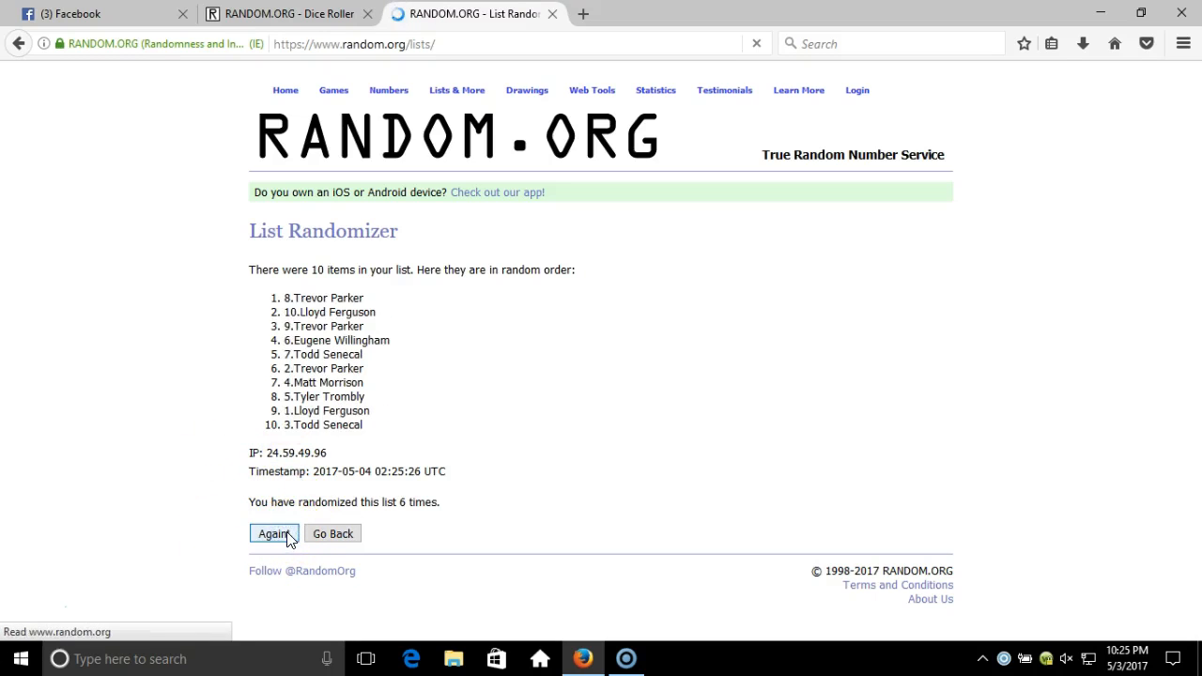
Highlight the first and last names in the sixth shuffle, then return to the dice roll result.
{"action": "triple_click", "coordinate": [408, 301]}
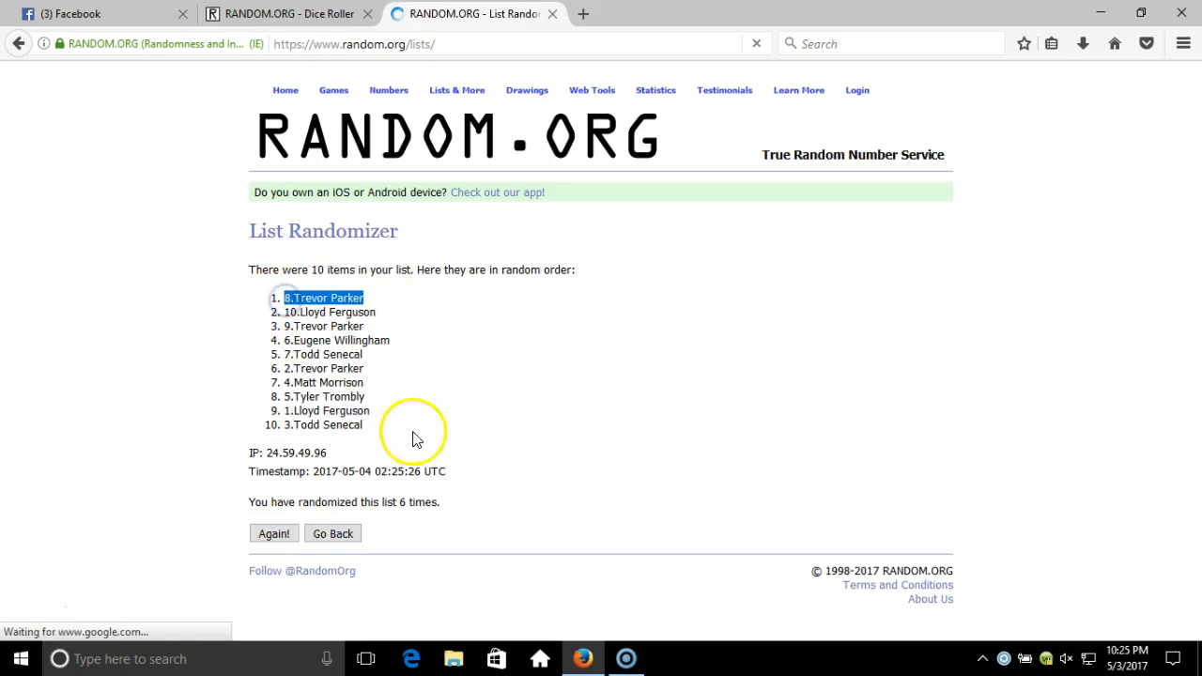
{"action": "left_click", "coordinate": [369, 438]}
{"action": "triple_click", "coordinate": [369, 438]}
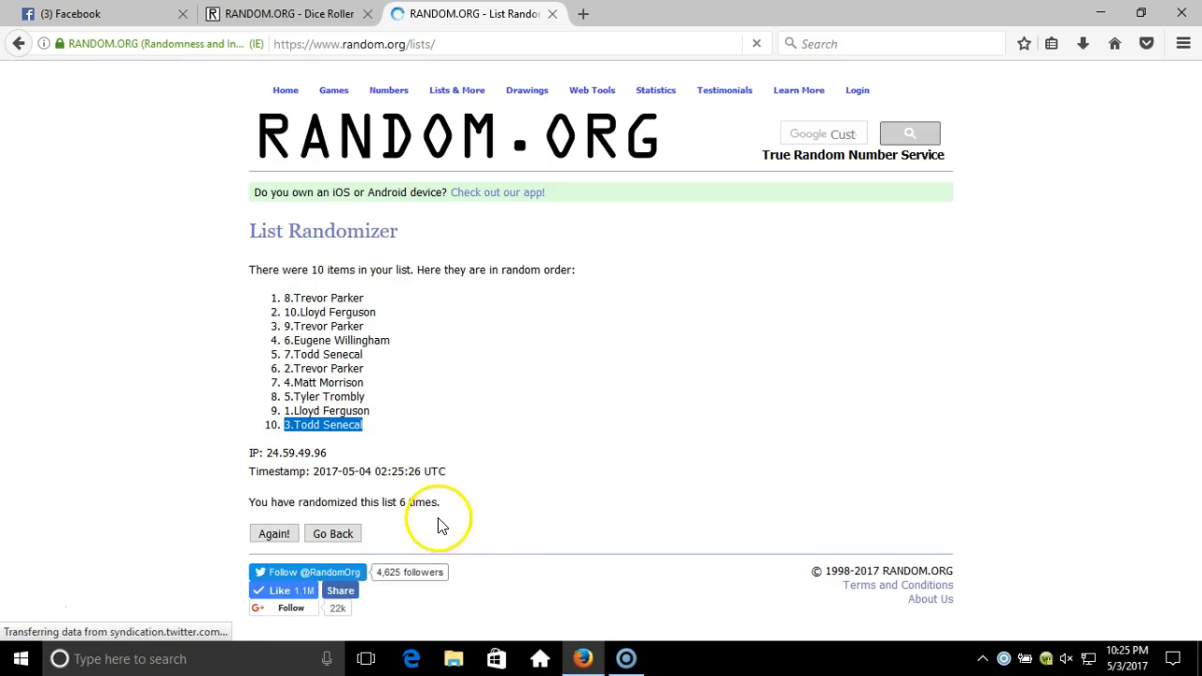
{"action": "left_click", "coordinate": [331, 15]}
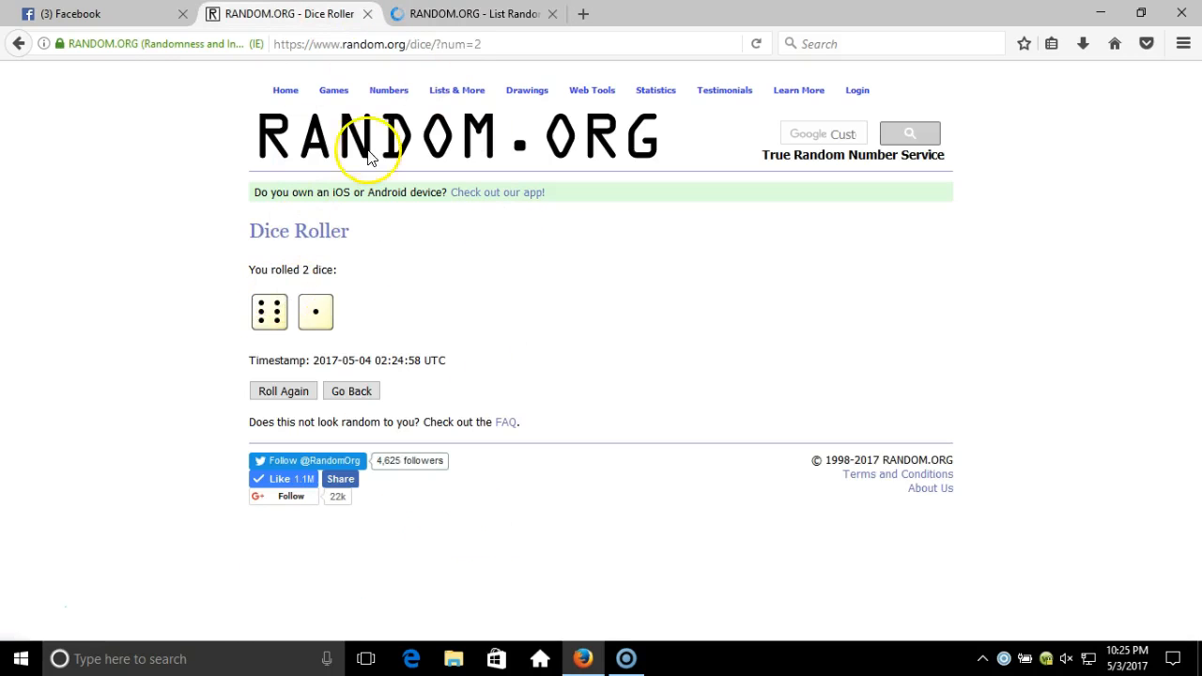
Check the clock and randomize the list a seventh time, highlighting the top two names as winners.
{"action": "left_click", "coordinate": [474, 14]}
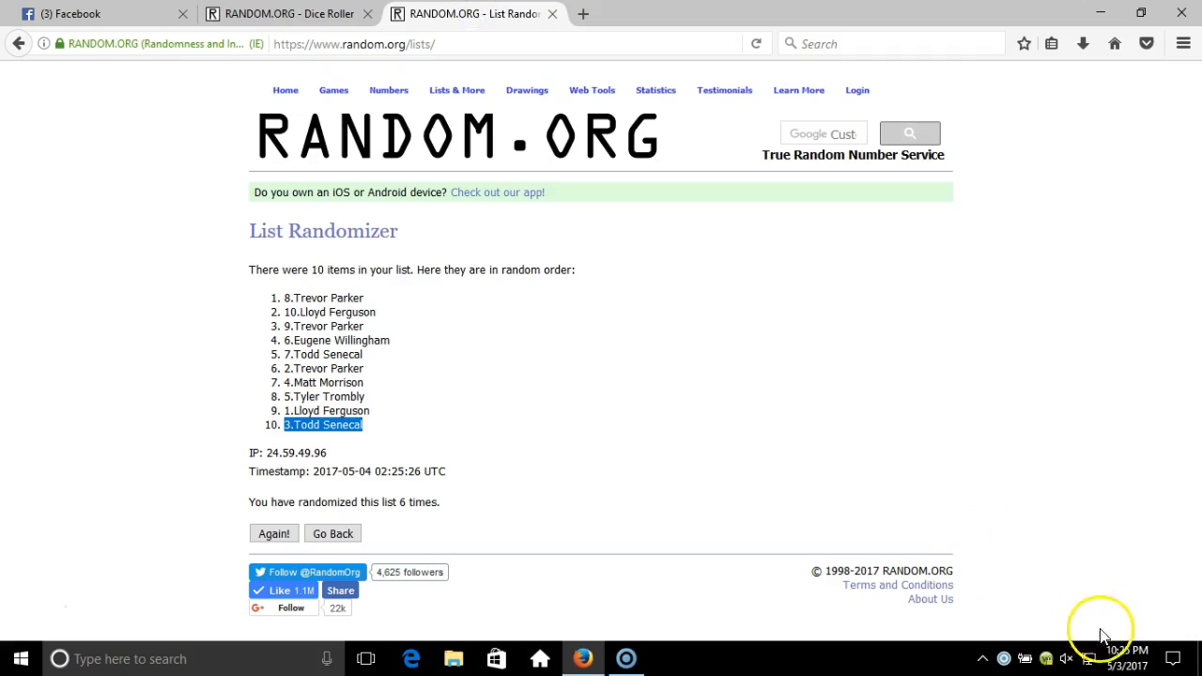
{"action": "left_click", "coordinate": [1127, 657]}
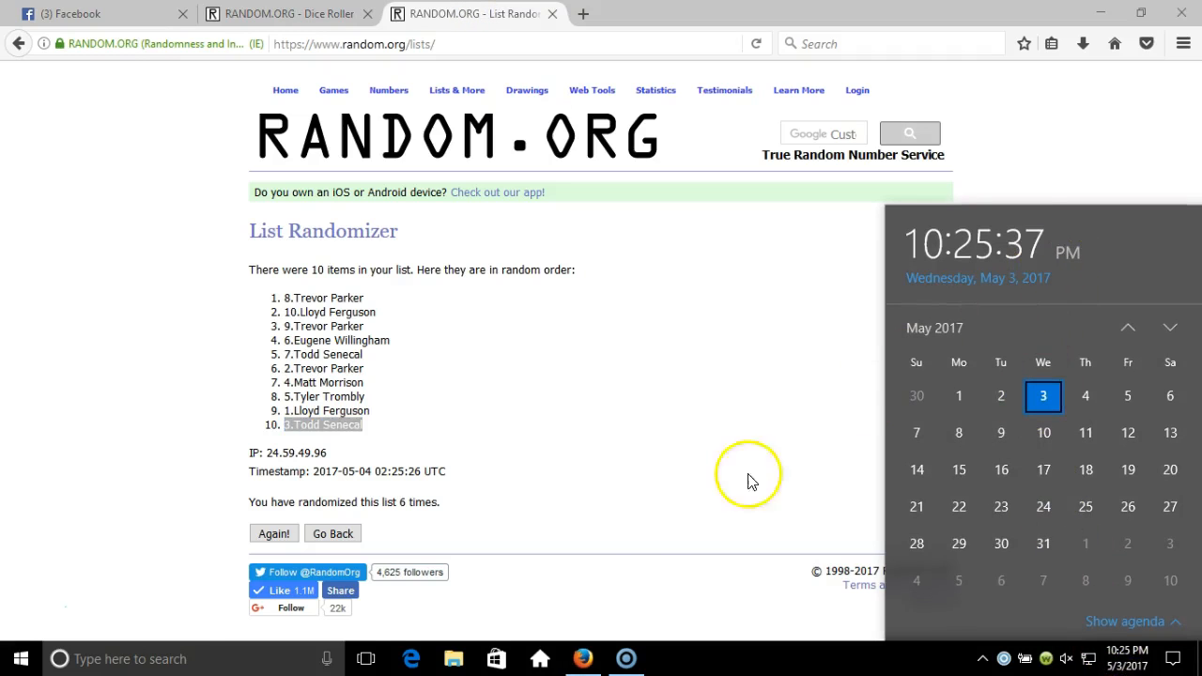
{"action": "left_click", "coordinate": [274, 537]}
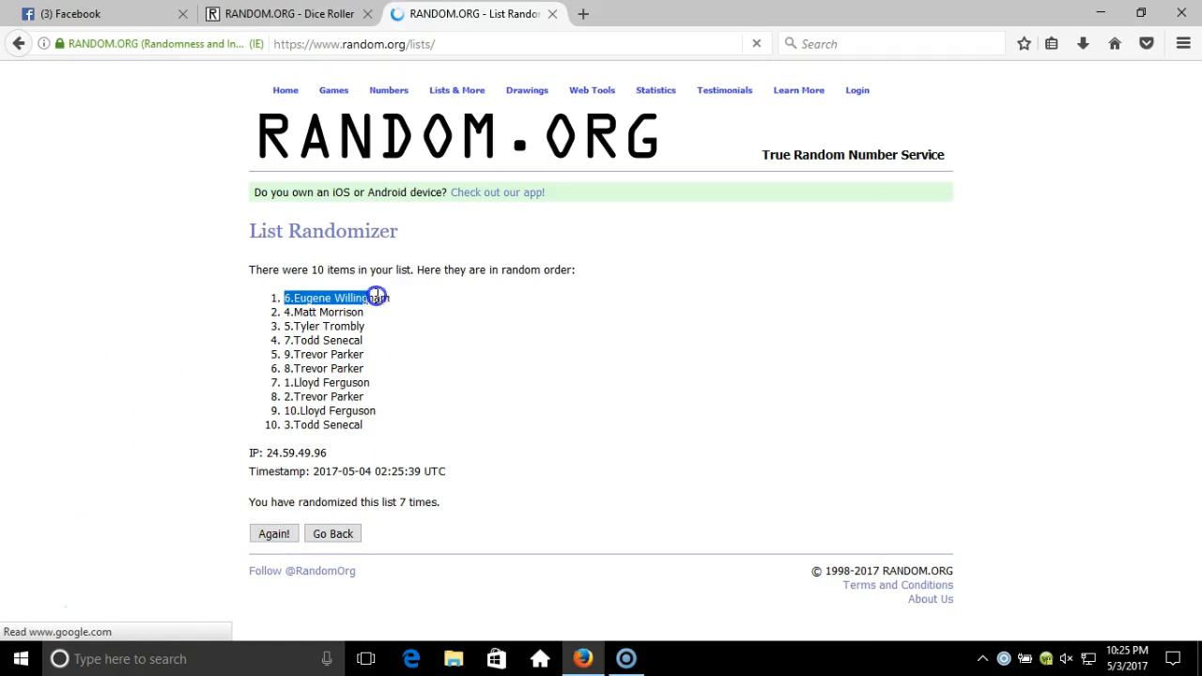
{"action": "left_click_drag", "start_coordinate": [427, 301], "coordinate": [431, 330]}
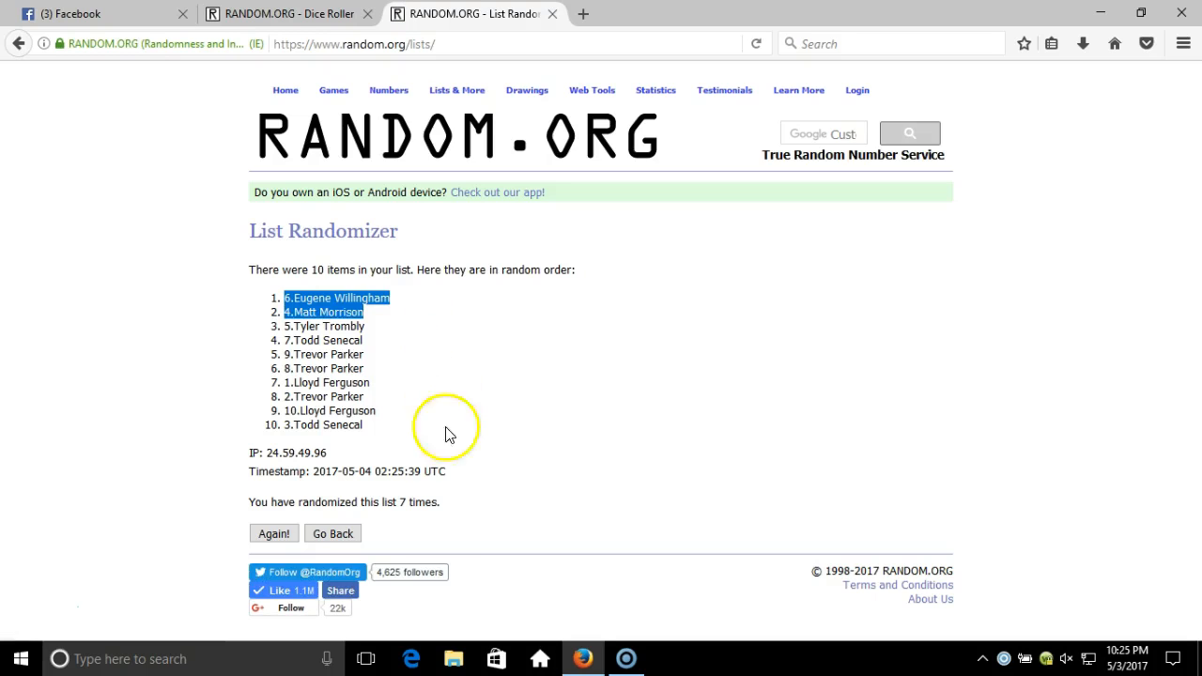
Review the dice result and the clock once more, then return to the Facebook contest post.
{"action": "left_click", "coordinate": [303, 15]}
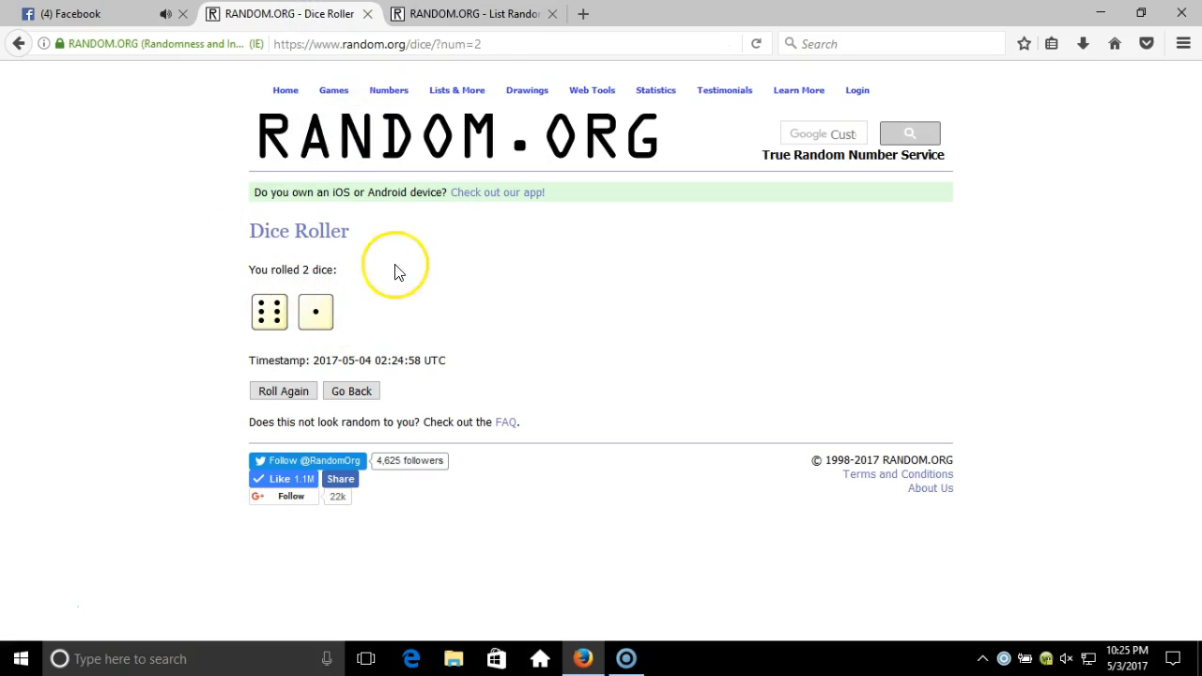
{"action": "left_click", "coordinate": [475, 14]}
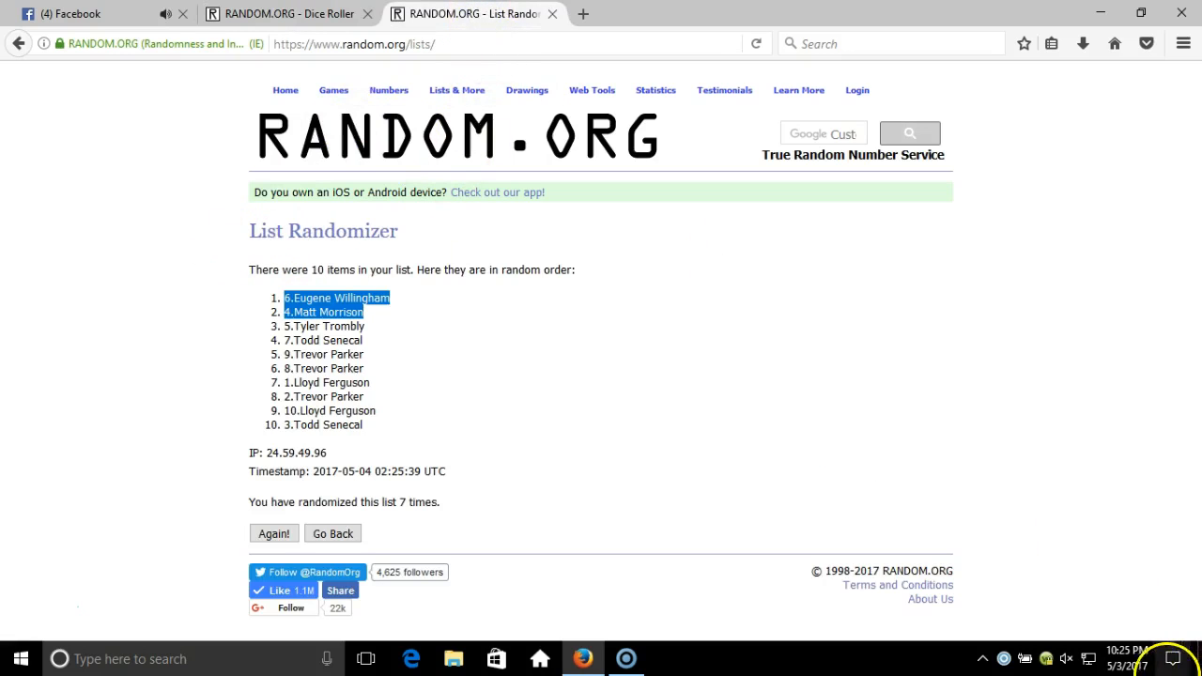
{"action": "left_click", "coordinate": [1127, 657]}
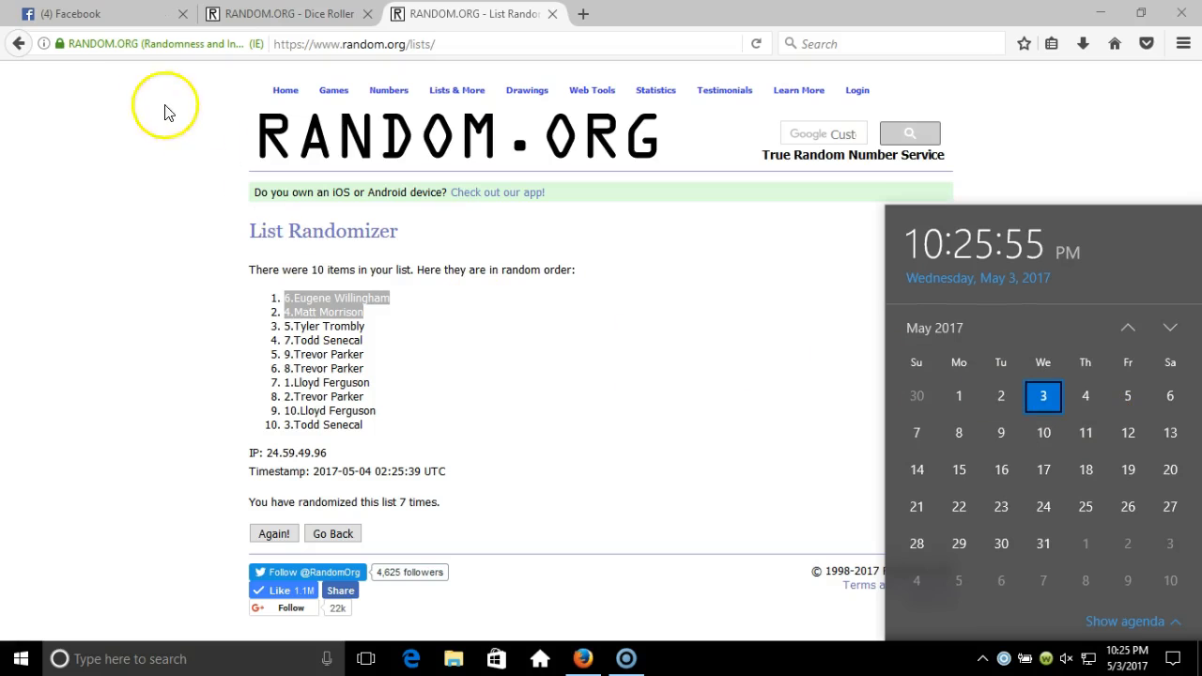
{"action": "left_click", "coordinate": [70, 13]}
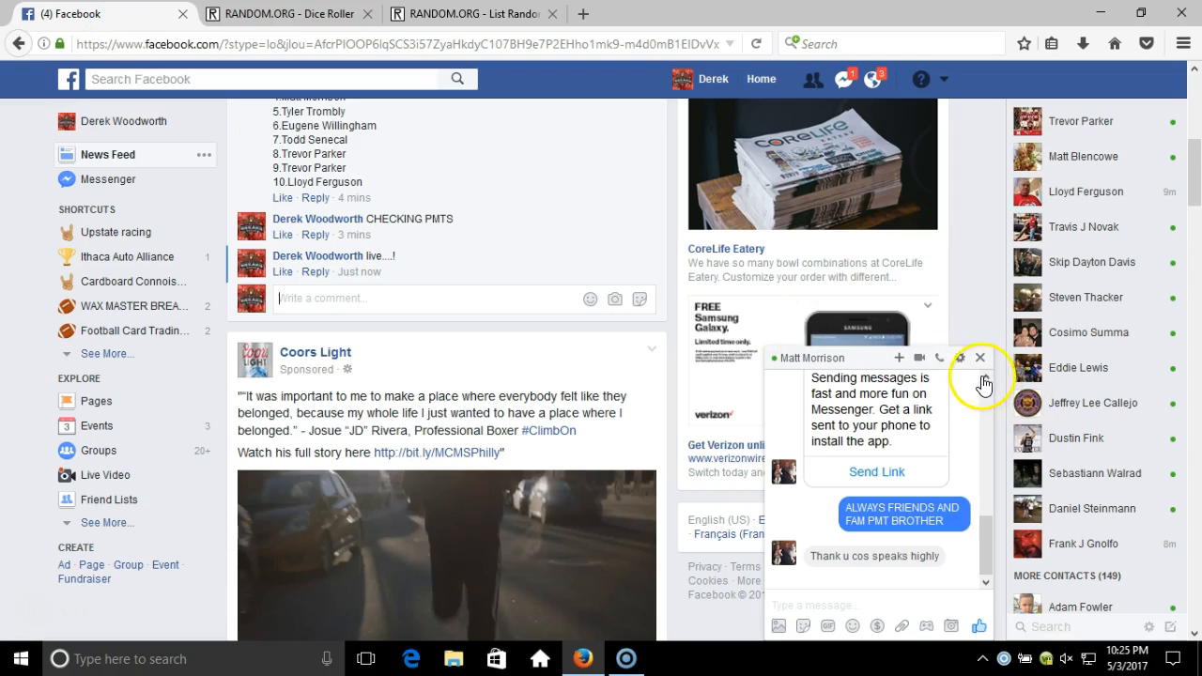
Close the Messenger chat and post a 'done...>>!' comment under the contest post.
{"action": "left_click", "coordinate": [980, 360]}
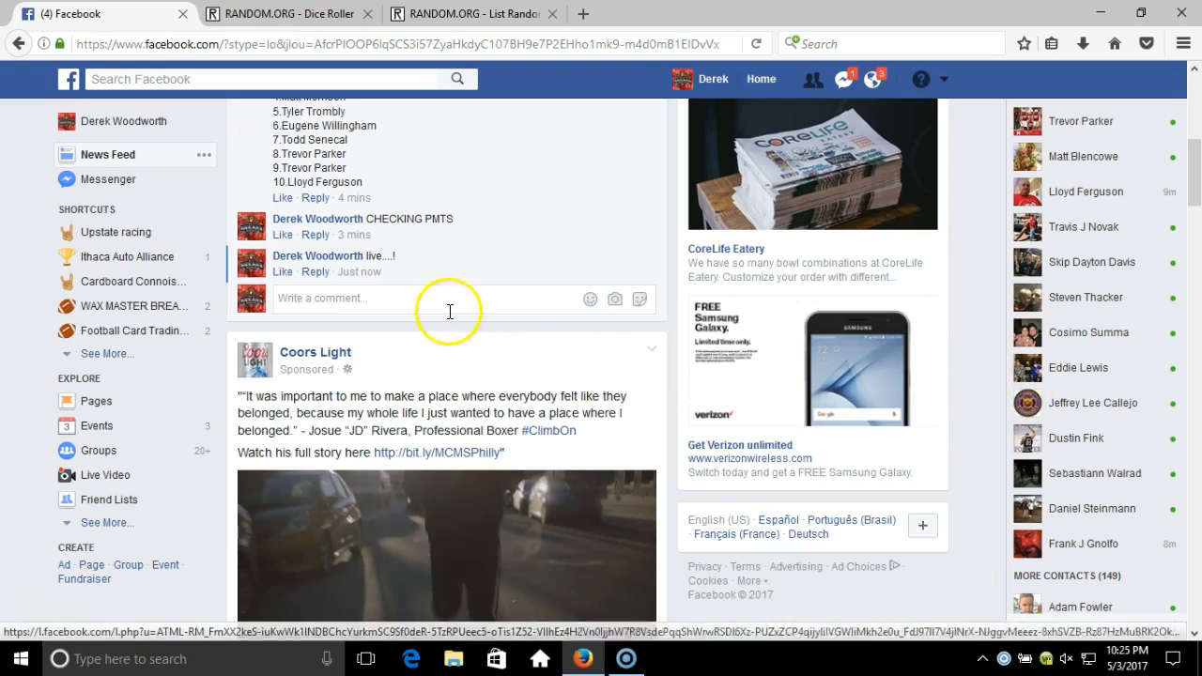
{"action": "left_click", "coordinate": [440, 299]}
{"action": "type", "text": "done...>>!"}
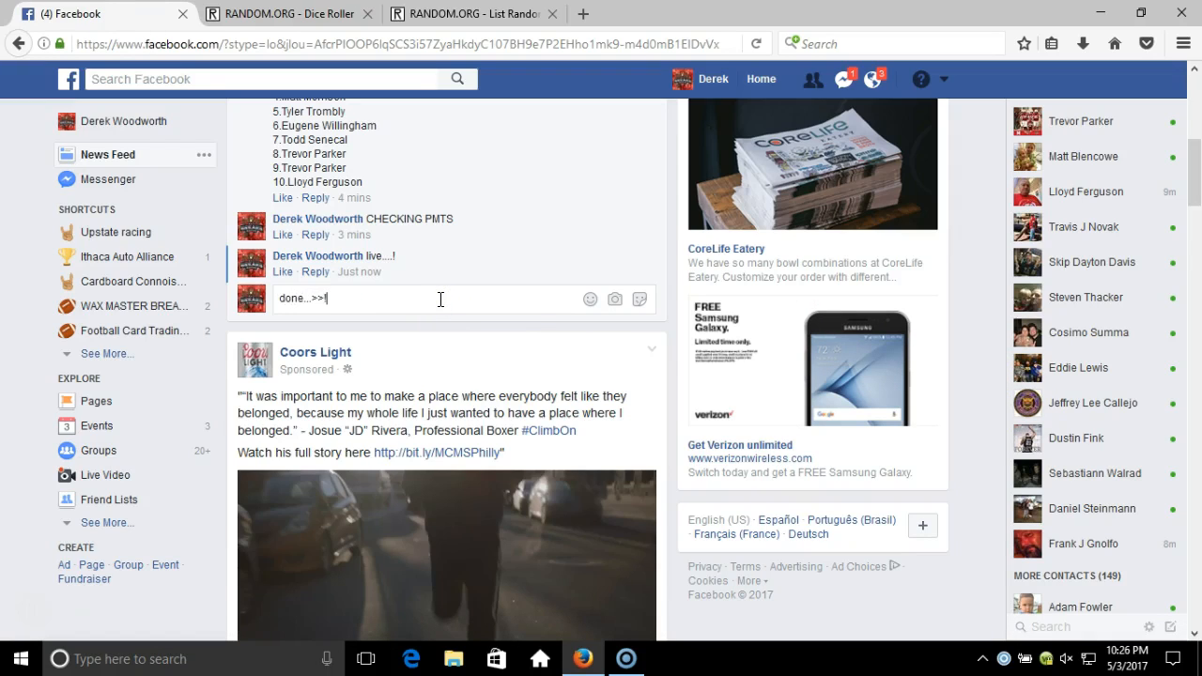
{"action": "key", "text": "Return"}
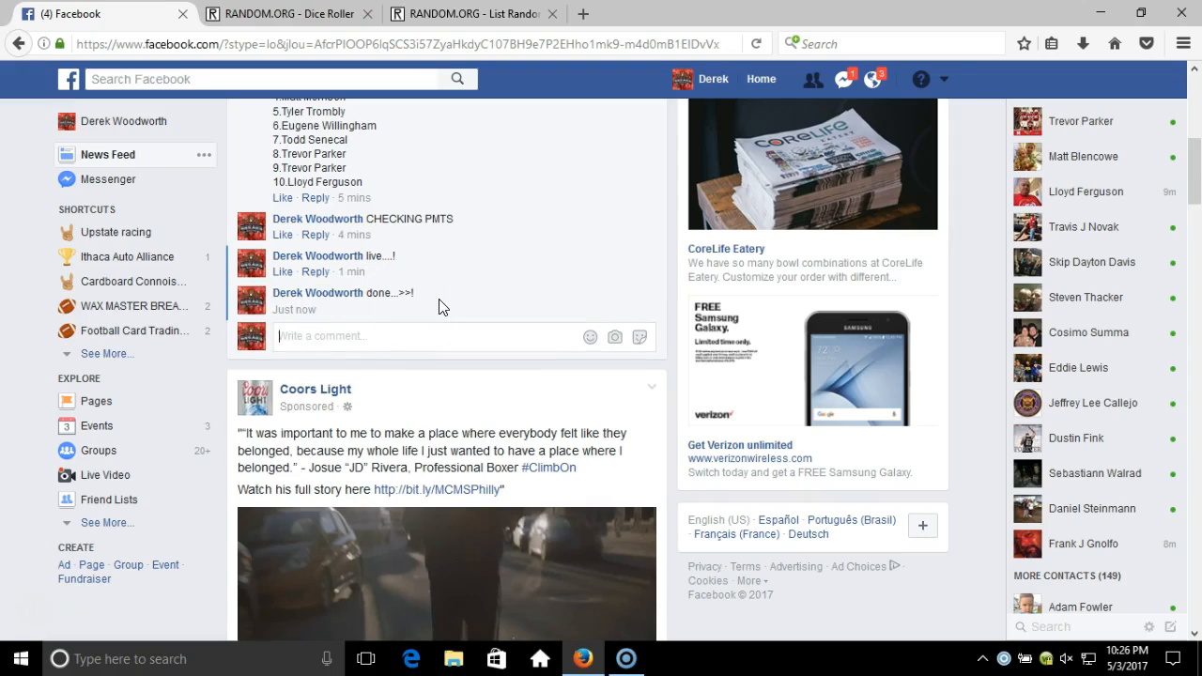